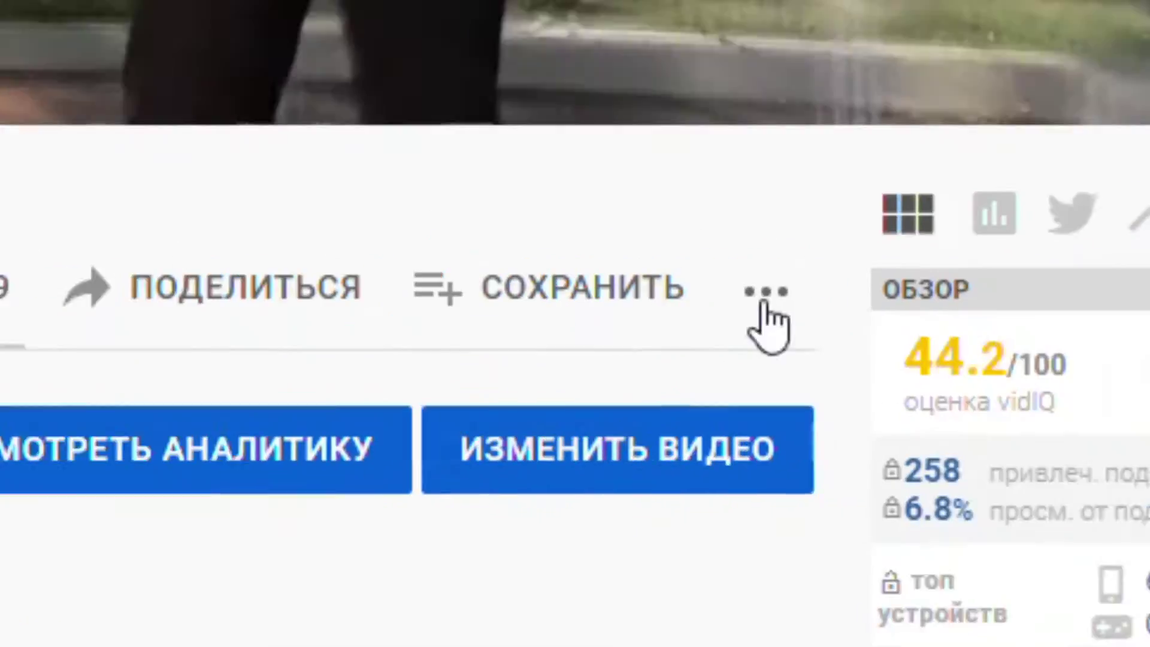
click(930, 425)
click(977, 462)
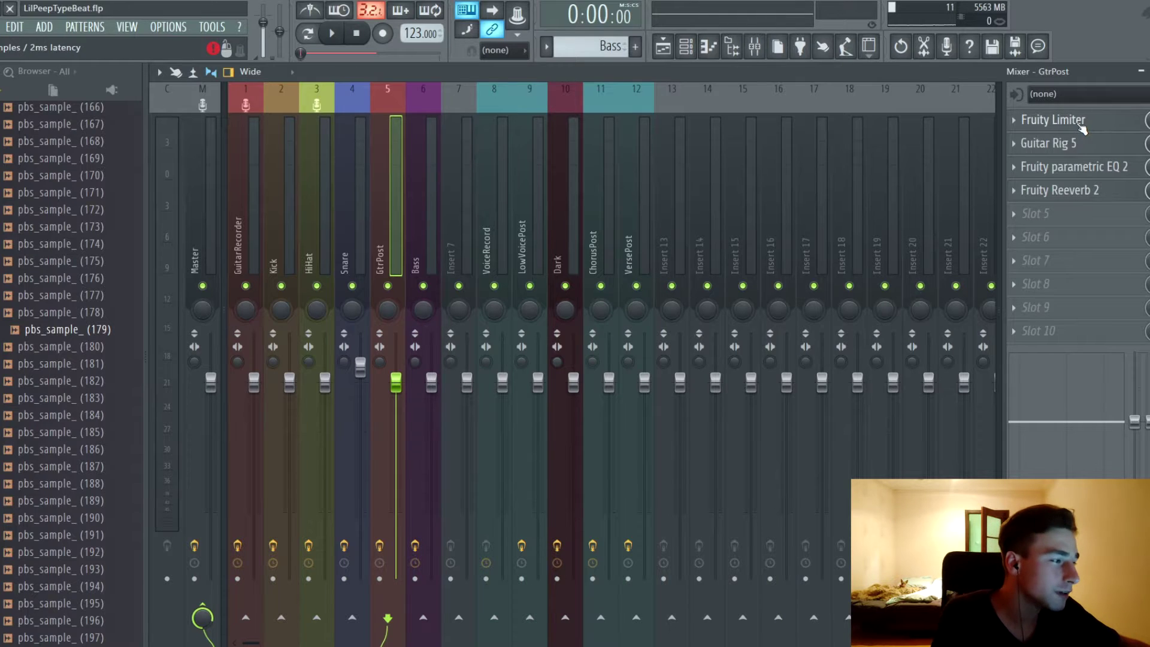
Step: Inspect the Fruity Limiter and Fruity parametric EQ 2 settings on the GtrPost mixer track, closing each plugin window again
click(1081, 124)
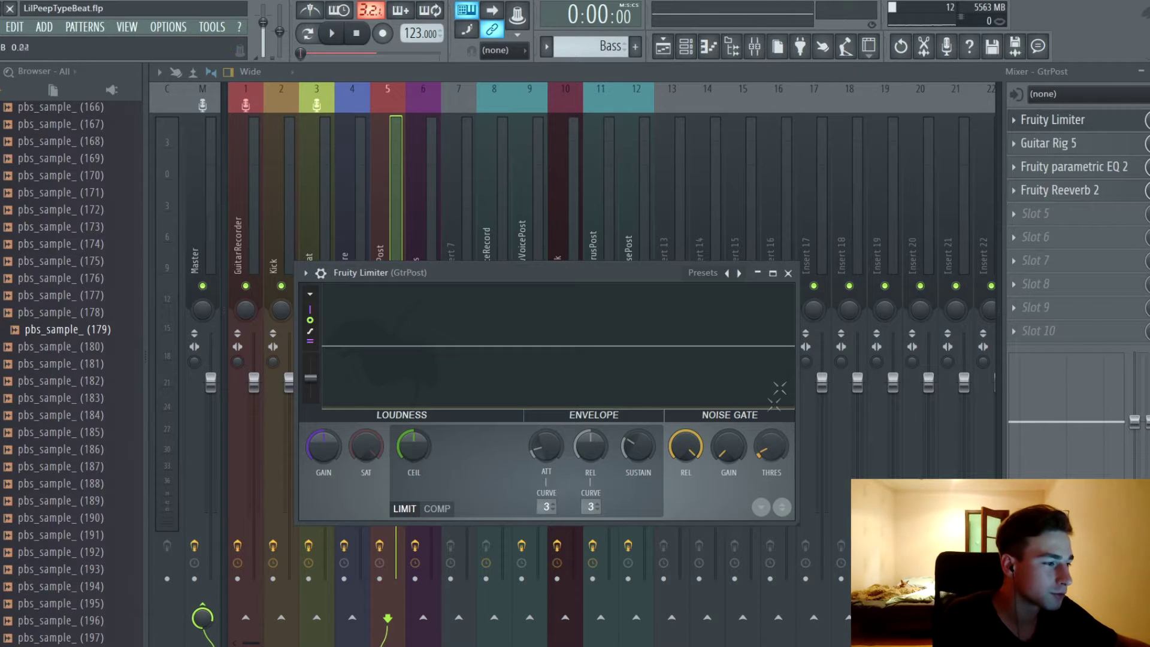
click(789, 273)
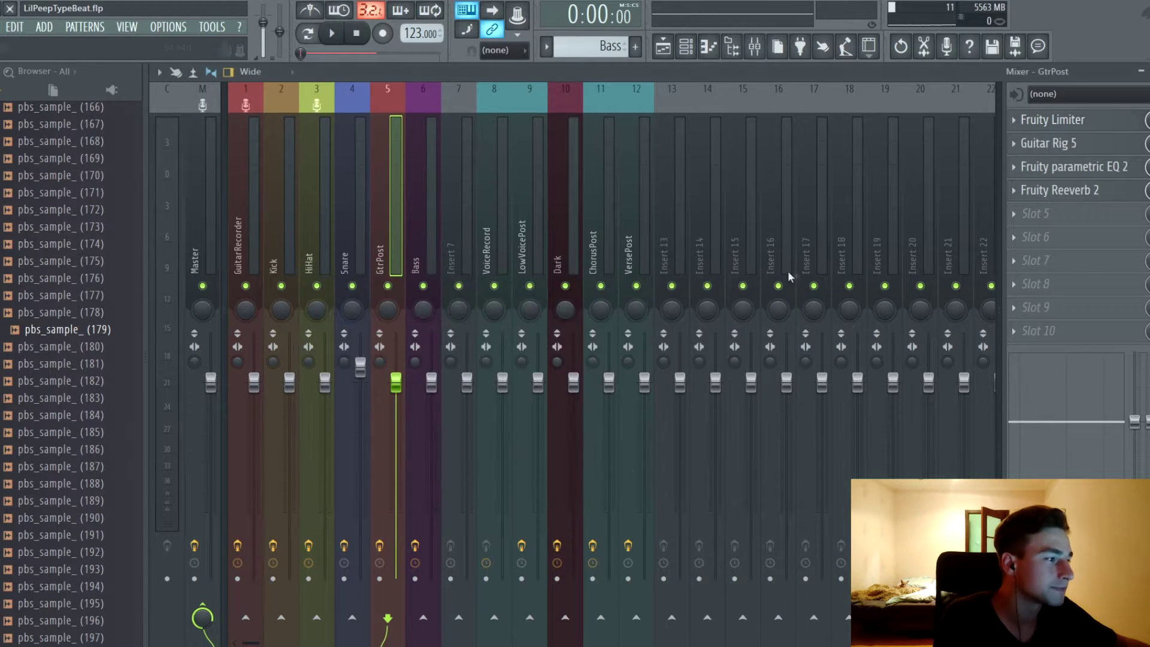
click(1073, 168)
click(753, 232)
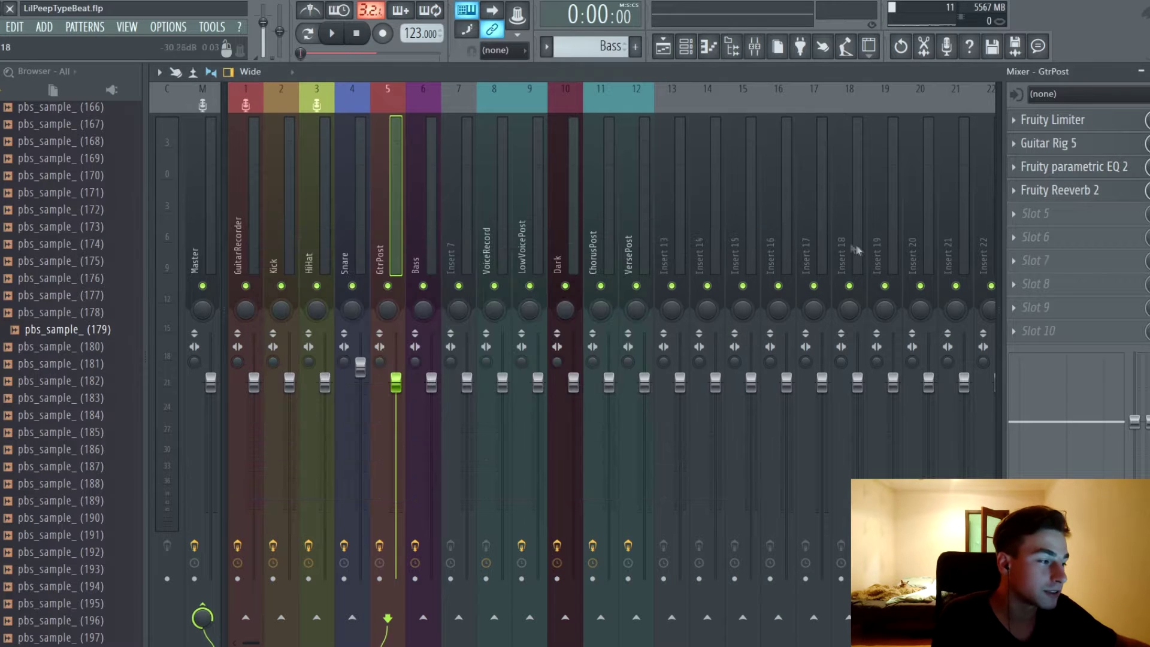
Step: Examine the Guitar Rig 5 effect chain on the GtrPost track, highlight the Arpeggio Delays preset, and close the plugin
click(1100, 147)
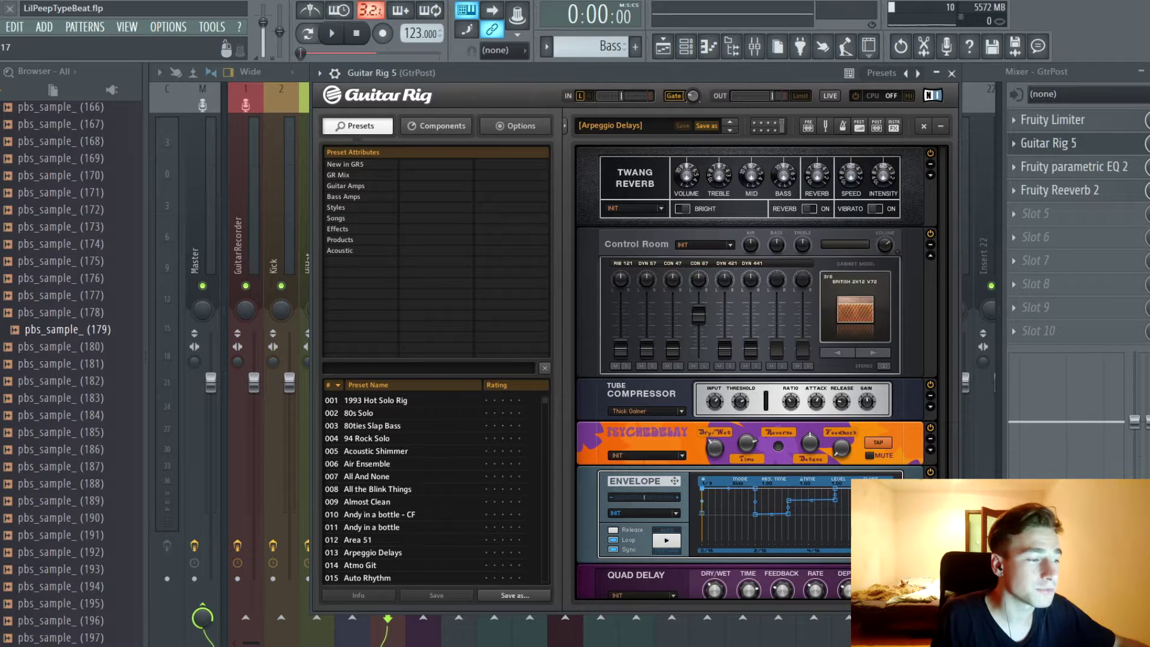
scroll(416, 454, down, 1)
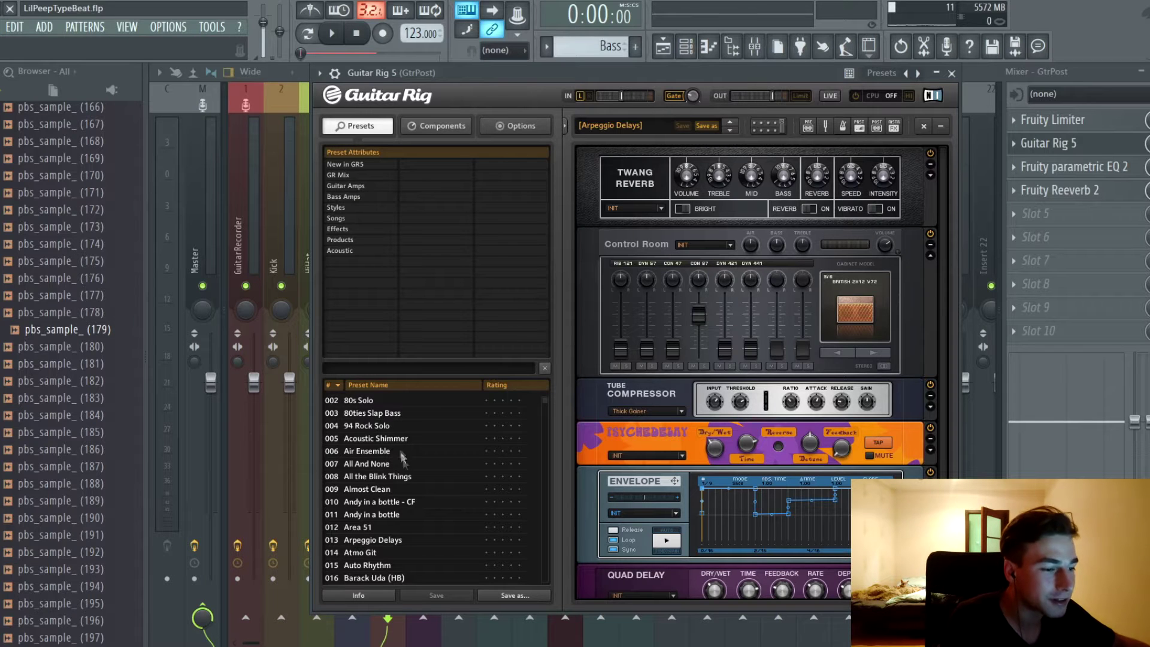
click(378, 541)
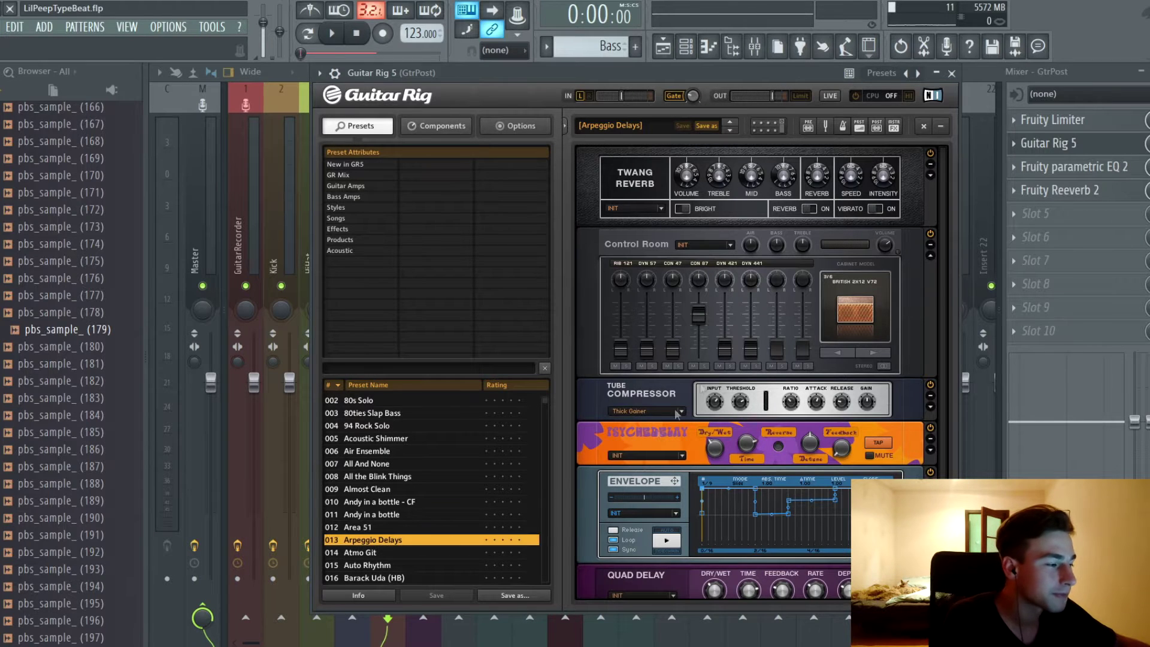
click(951, 73)
Step: Play the song to hear the Gtr track alone, show its clips in the playlist, and stop playback
click(333, 34)
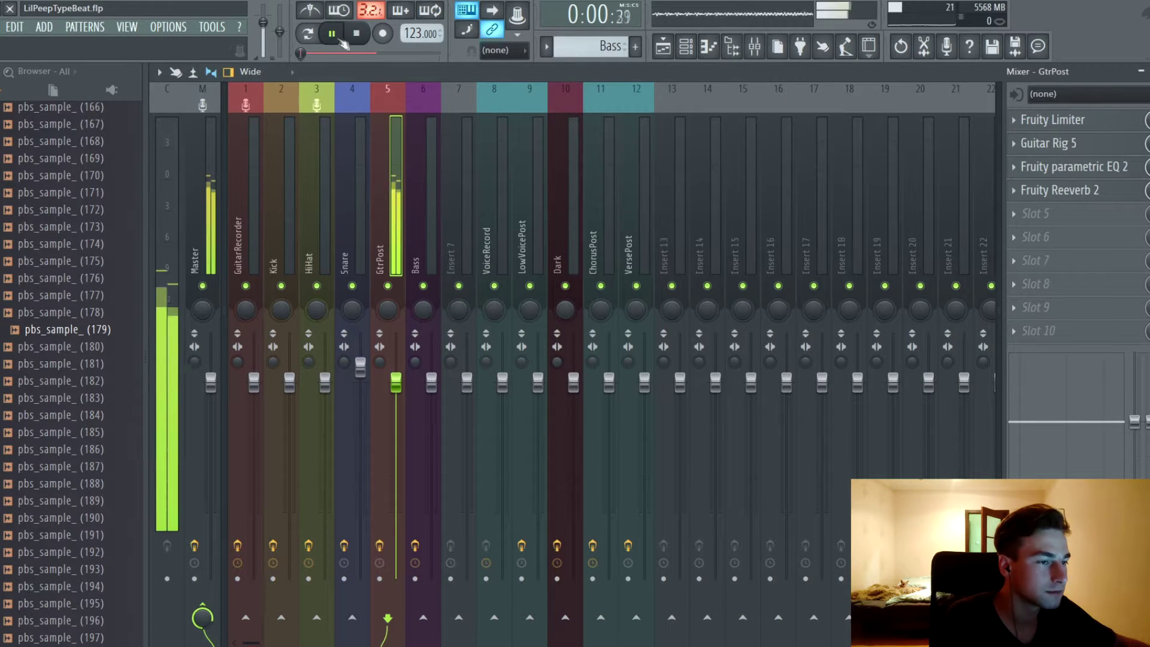
click(663, 46)
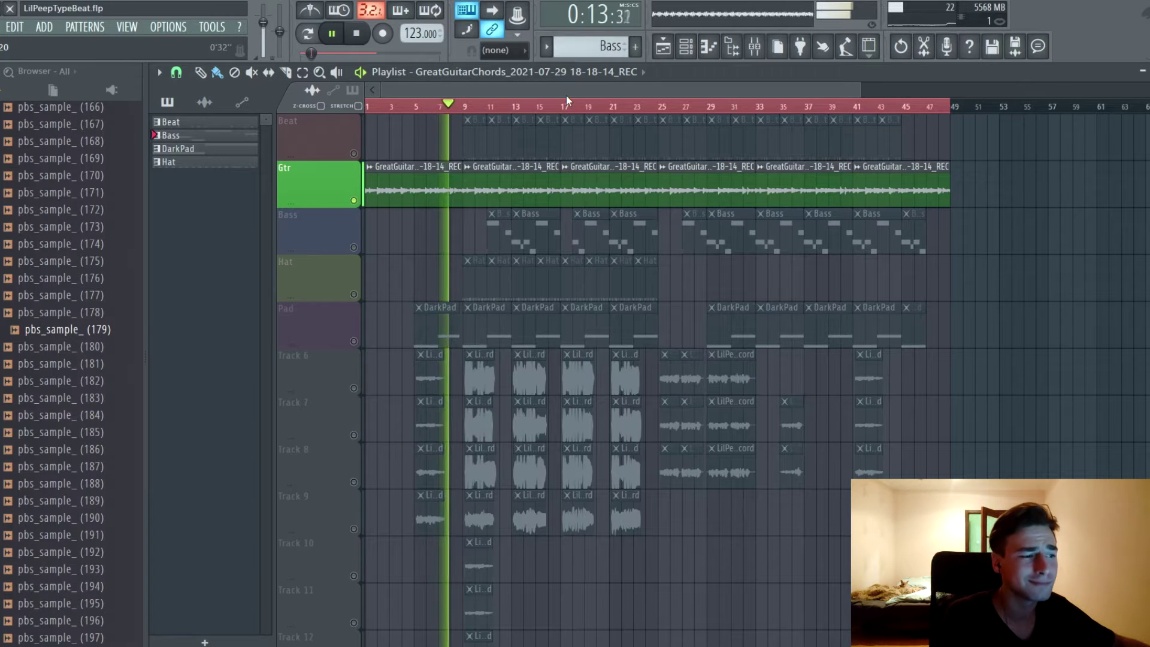
click(360, 35)
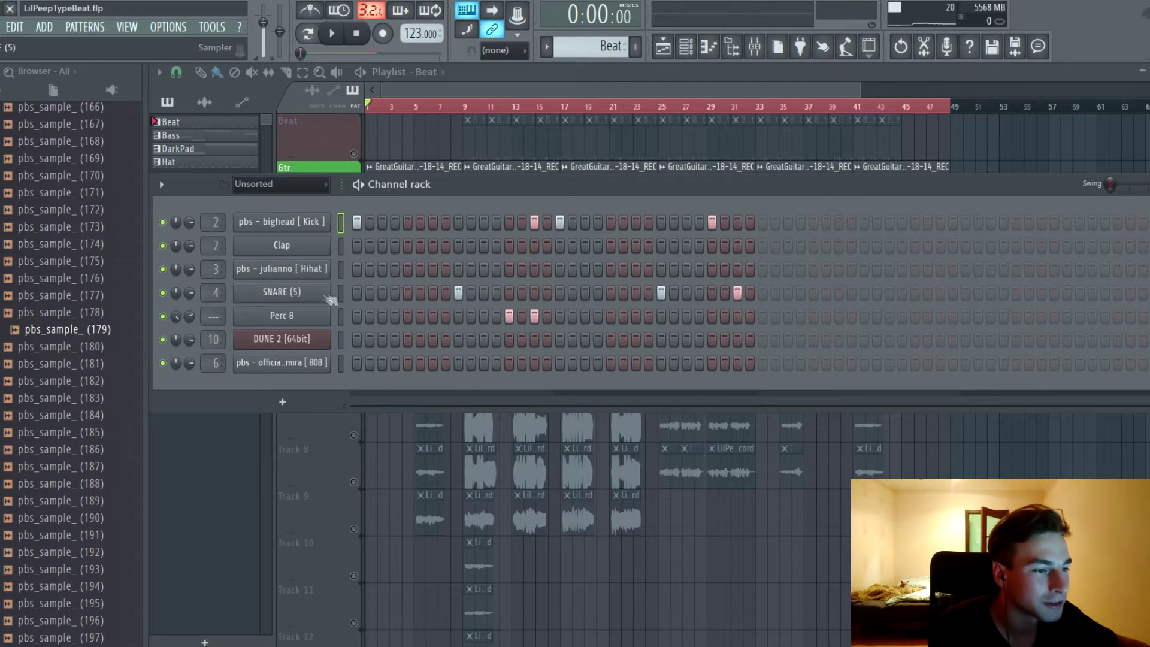
Step: Play the Beat and Hat patterns one after the other in the channel rack, and return to the playlist
key(space)
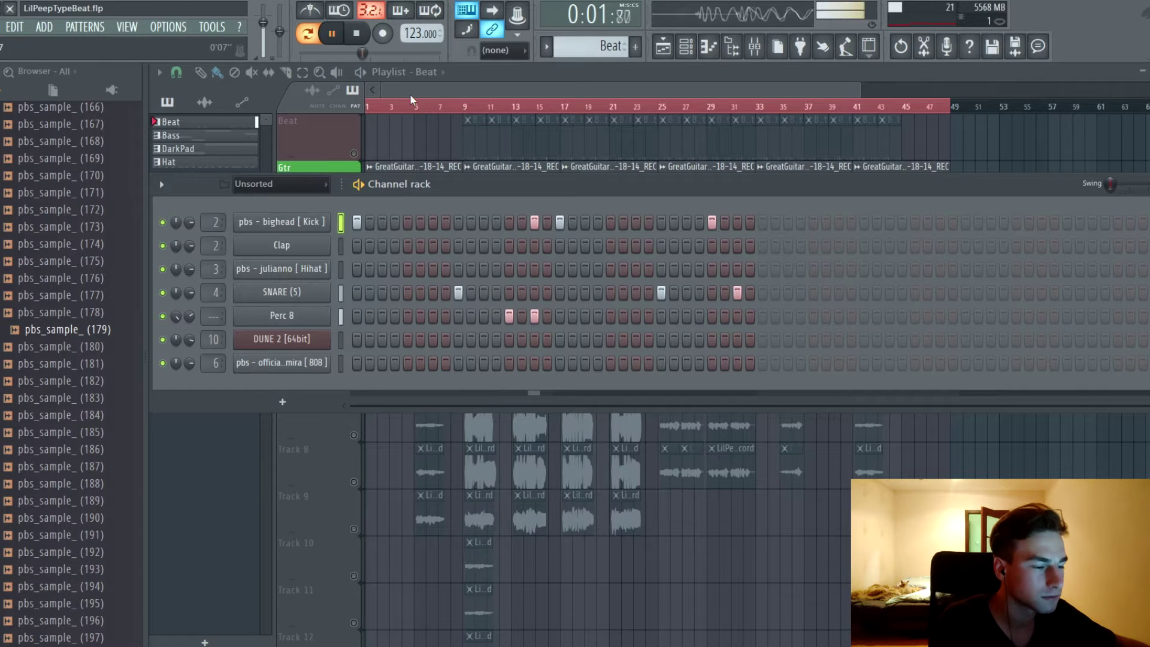
click(357, 35)
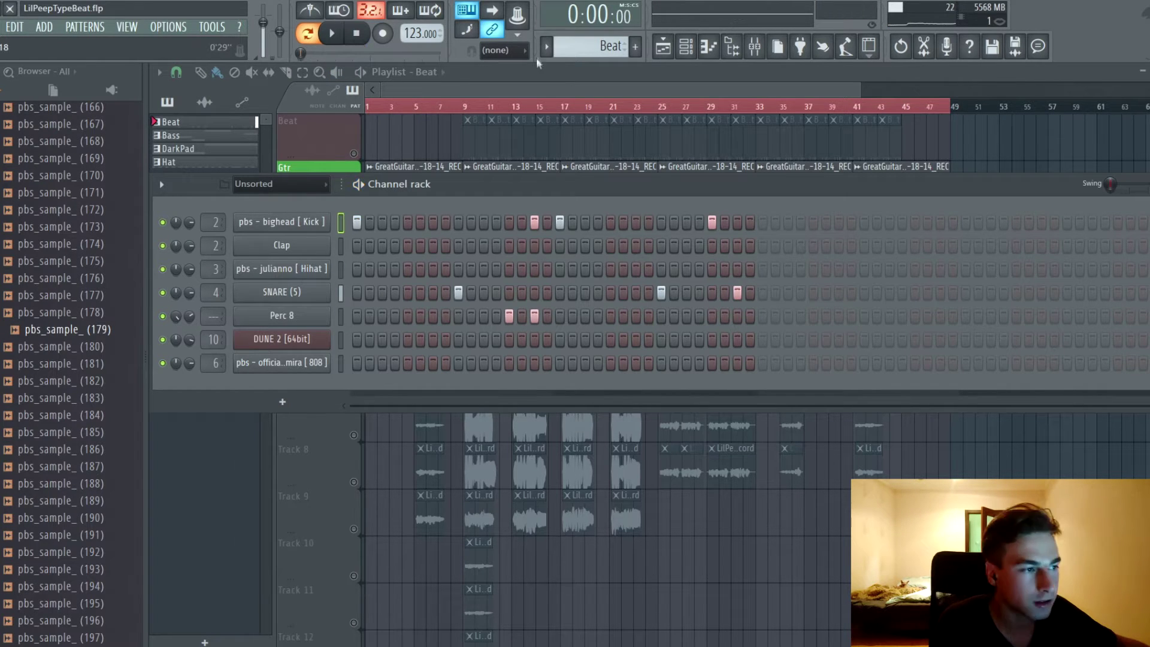
click(561, 103)
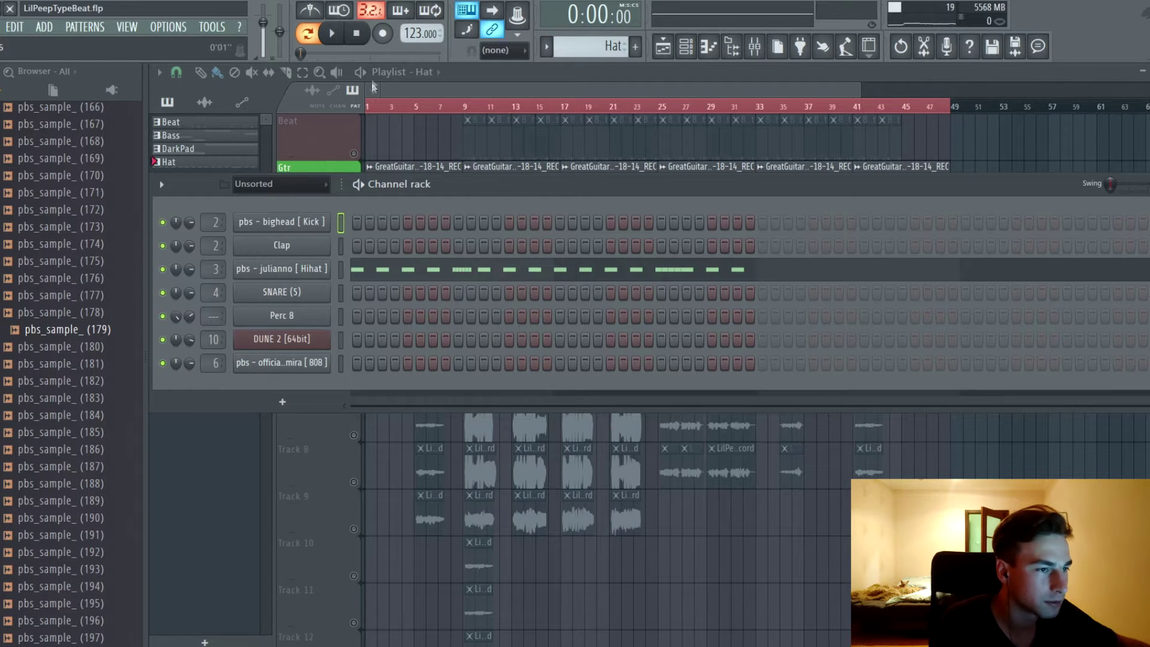
click(388, 270)
drag(632, 89, 597, 84)
click(663, 46)
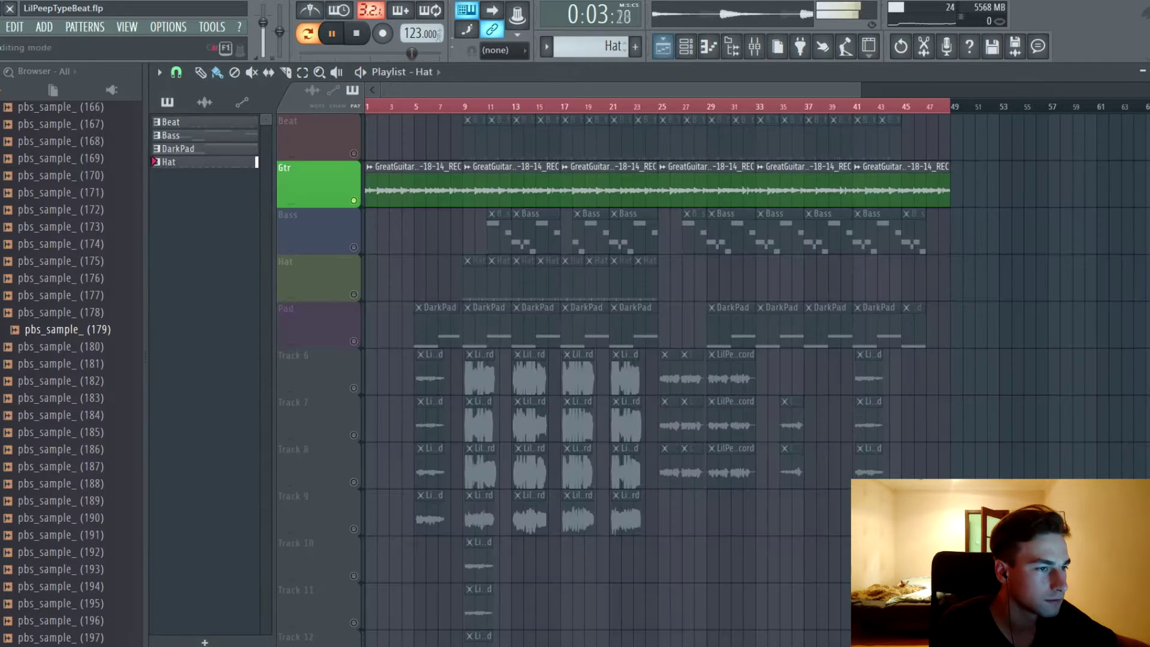
key(space)
Step: Set the playlist time selection to bars 7 to 49 and play the song with the Beat and Gtr tracks unmuted
drag(950, 106, 438, 123)
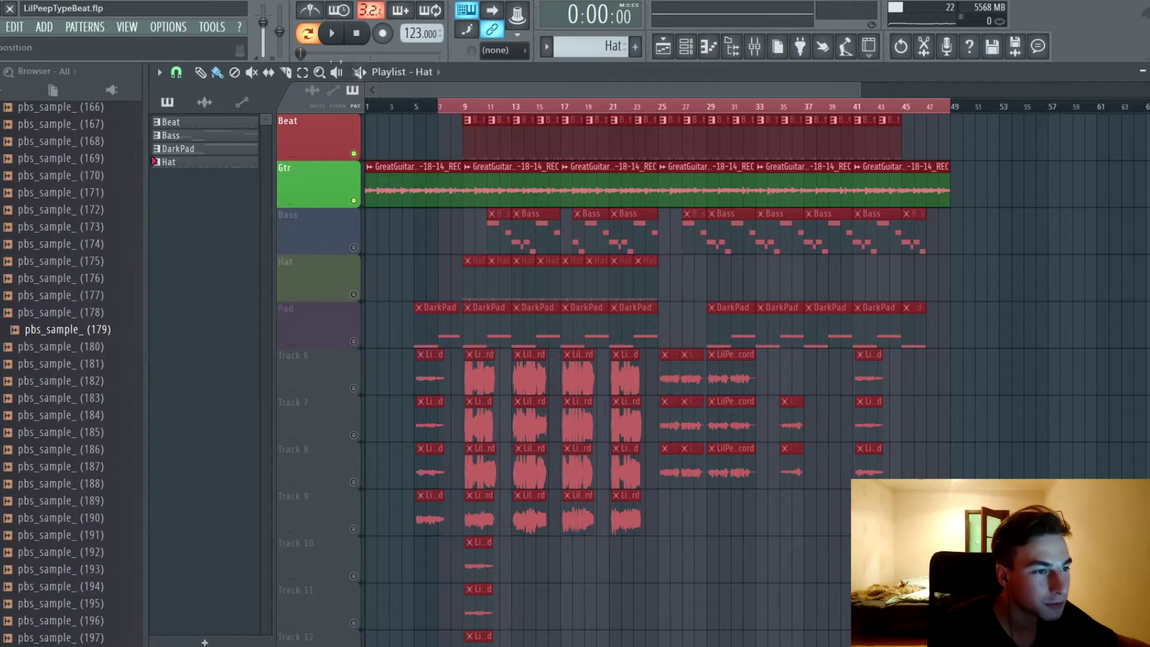
click(330, 34)
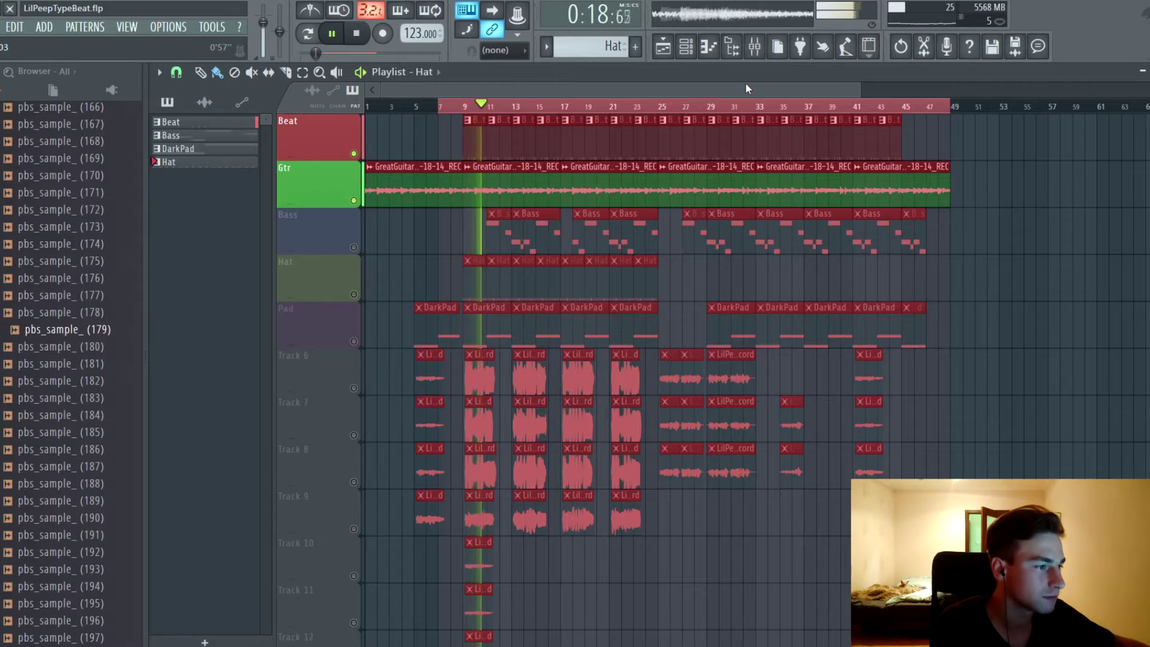
click(366, 36)
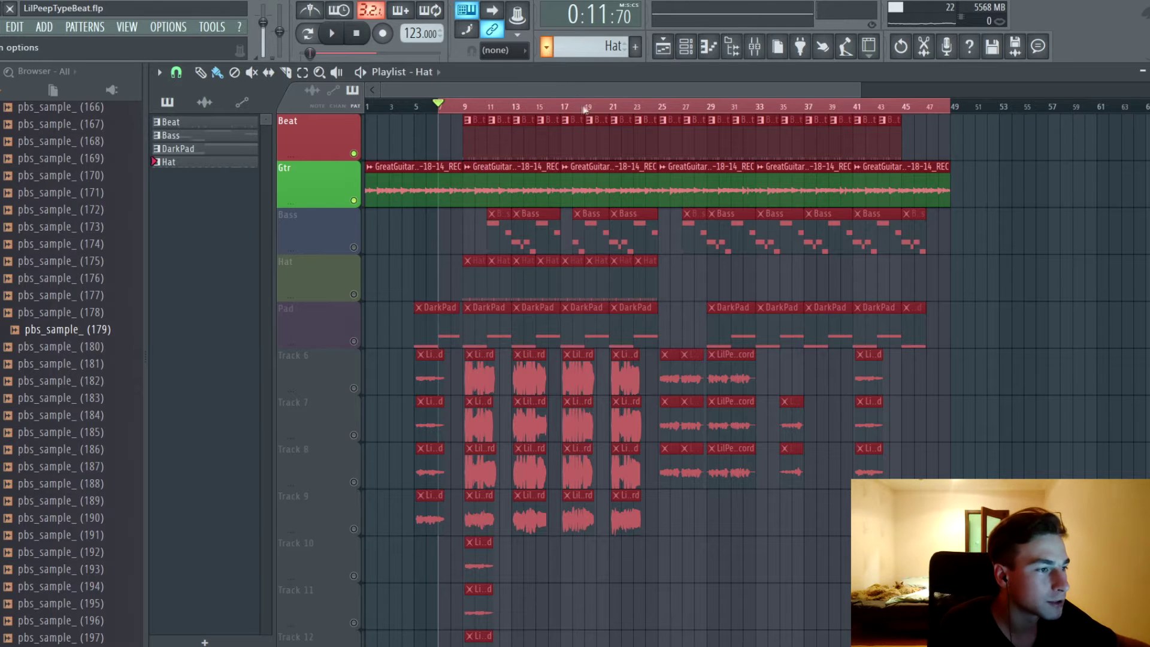
Step: Open the Bass pattern's 808 notes in the piano roll and play the whole pattern through
click(686, 46)
click(362, 366)
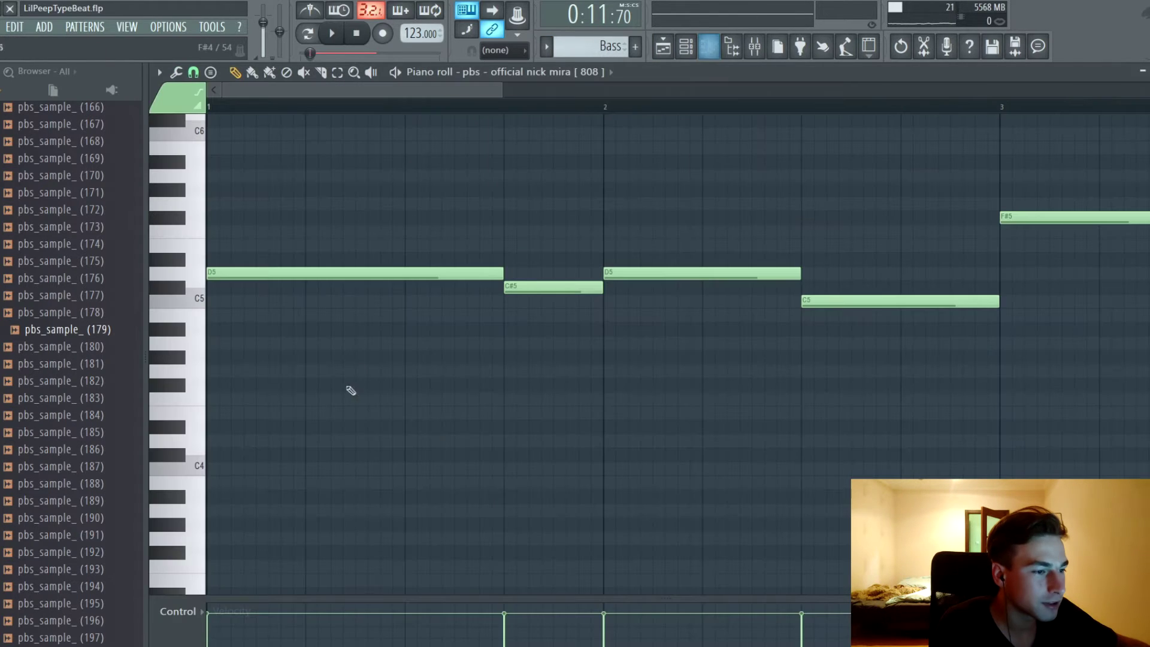
drag(506, 97, 943, 103)
key(space)
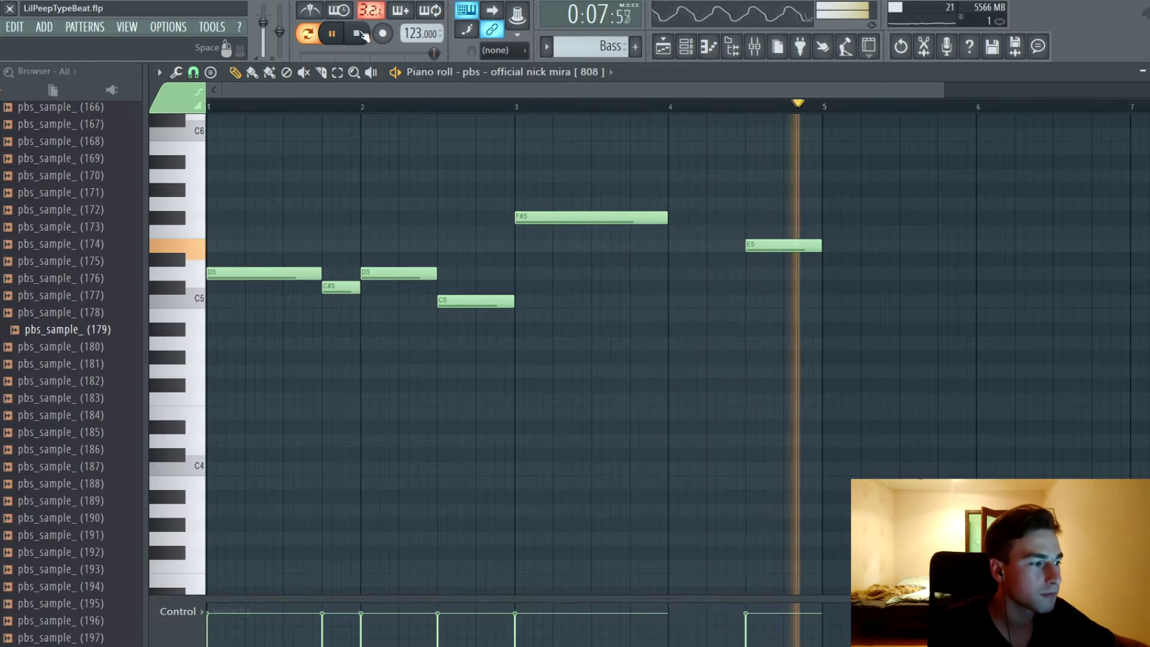
click(358, 34)
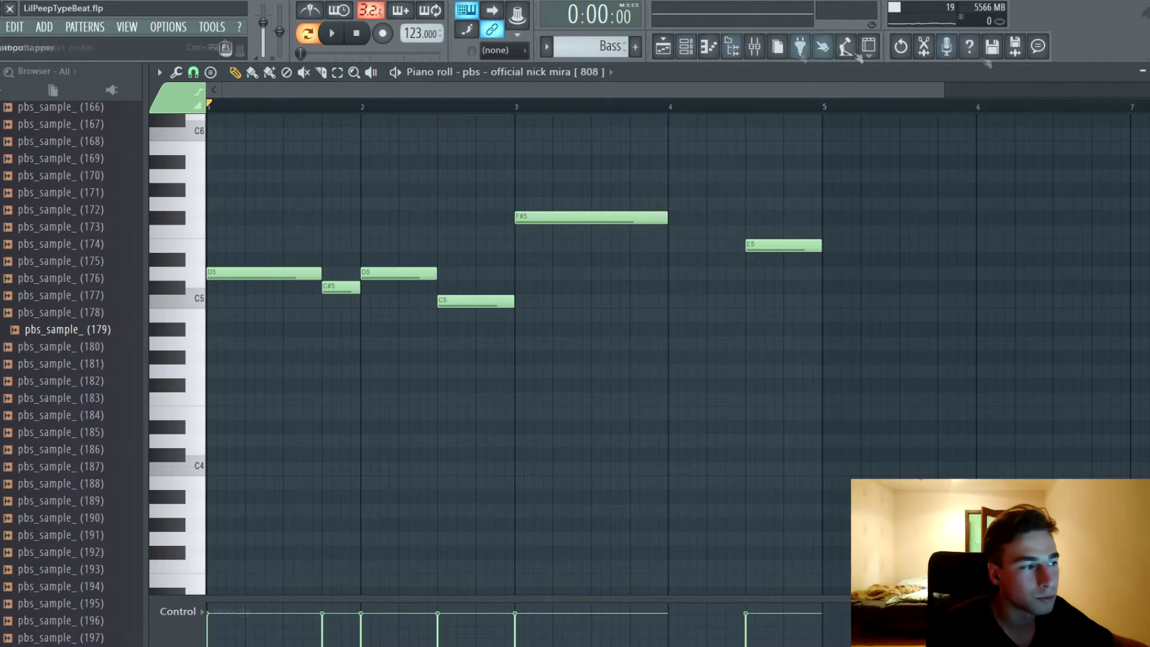
Step: Unmute the Bass playlist track and play the song from about bar 9 to hear it with Beat and Gtr
click(668, 50)
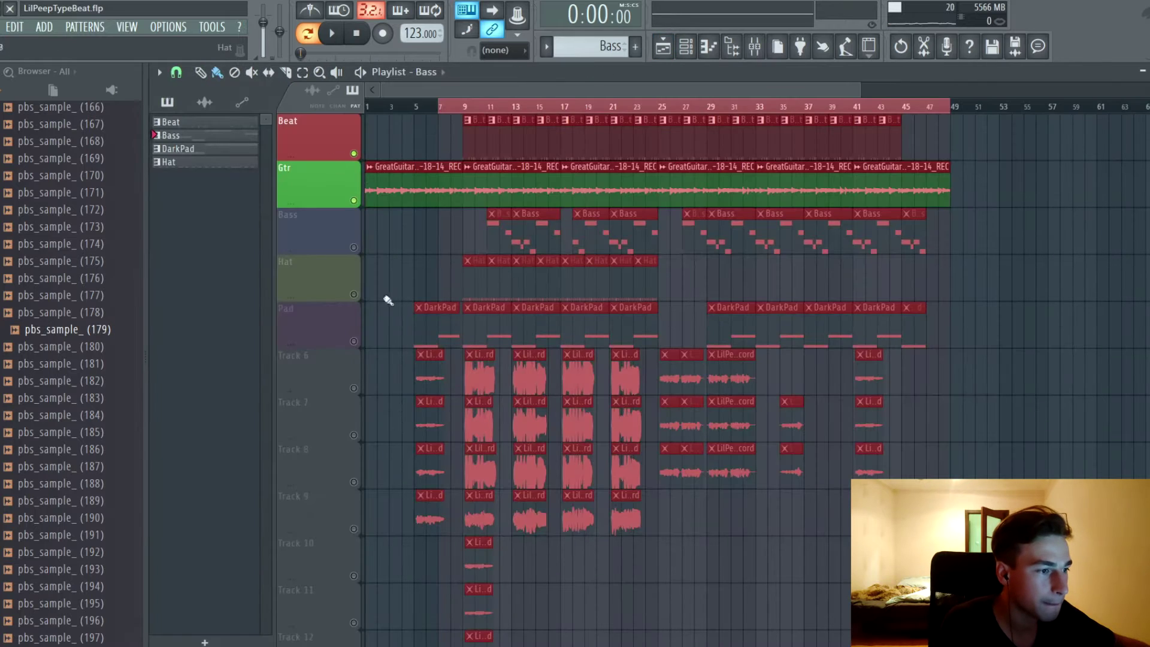
click(355, 248)
click(308, 34)
key(space)
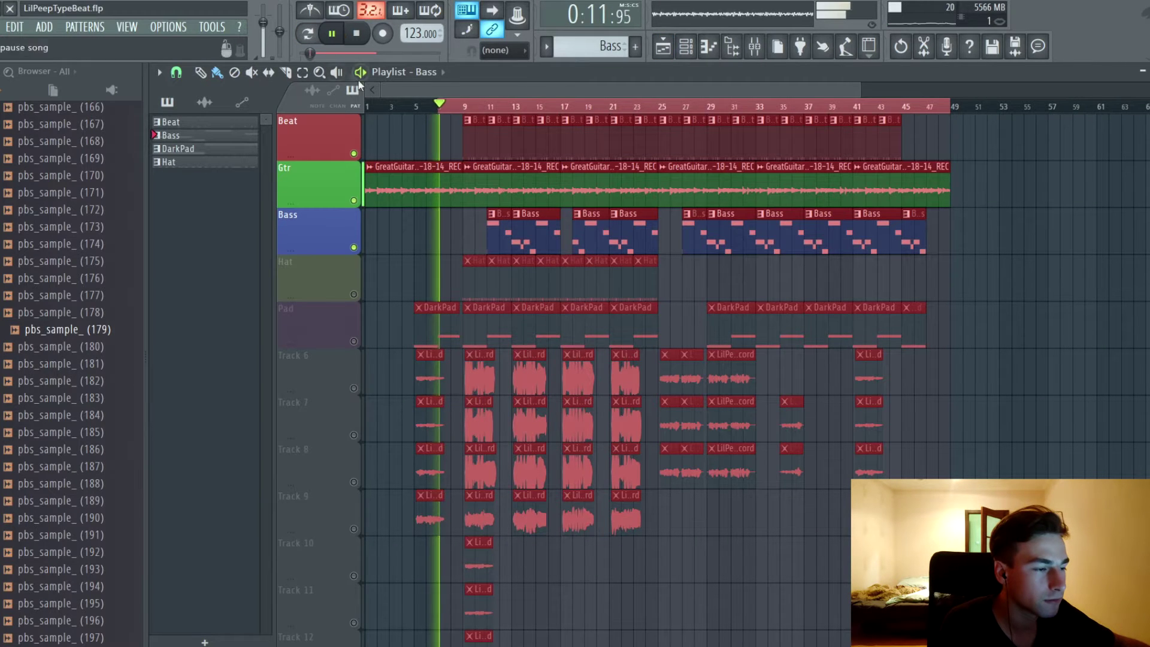
click(469, 106)
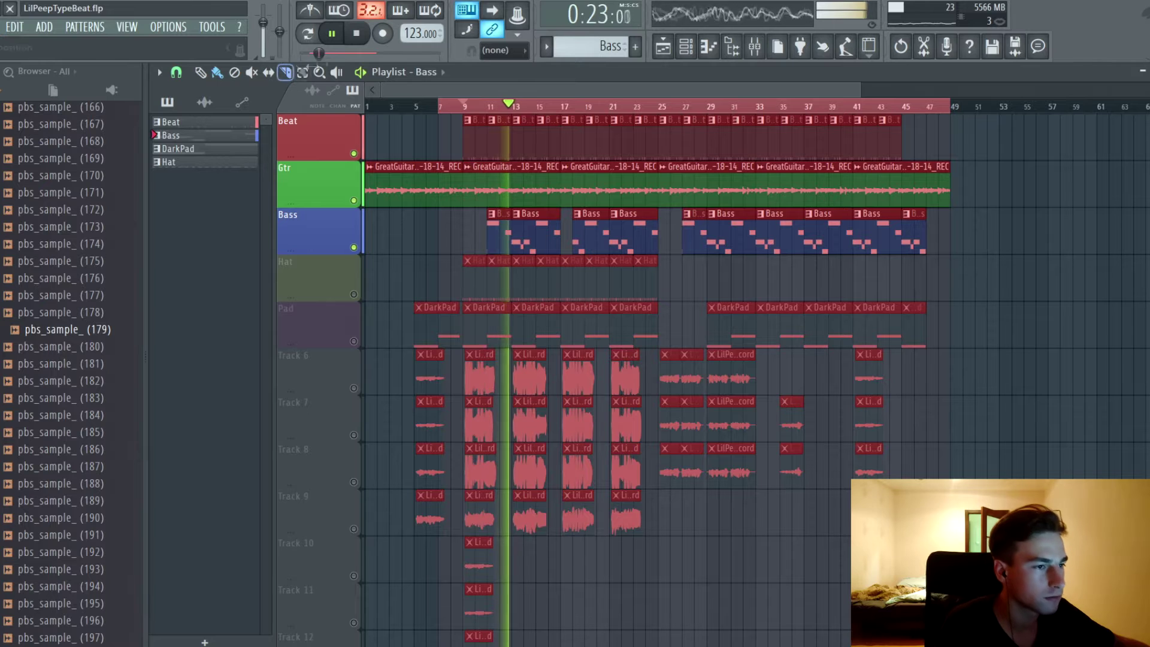
click(361, 39)
Step: Unmute the Hat and Pad tracks in the playlist
click(354, 294)
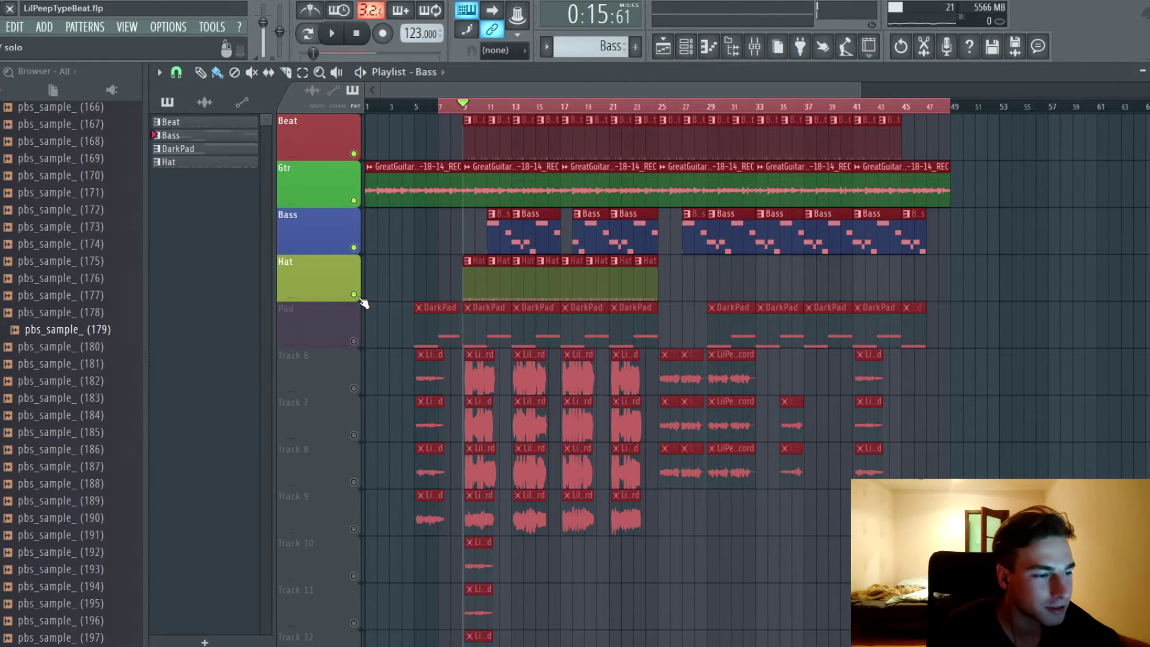
click(353, 341)
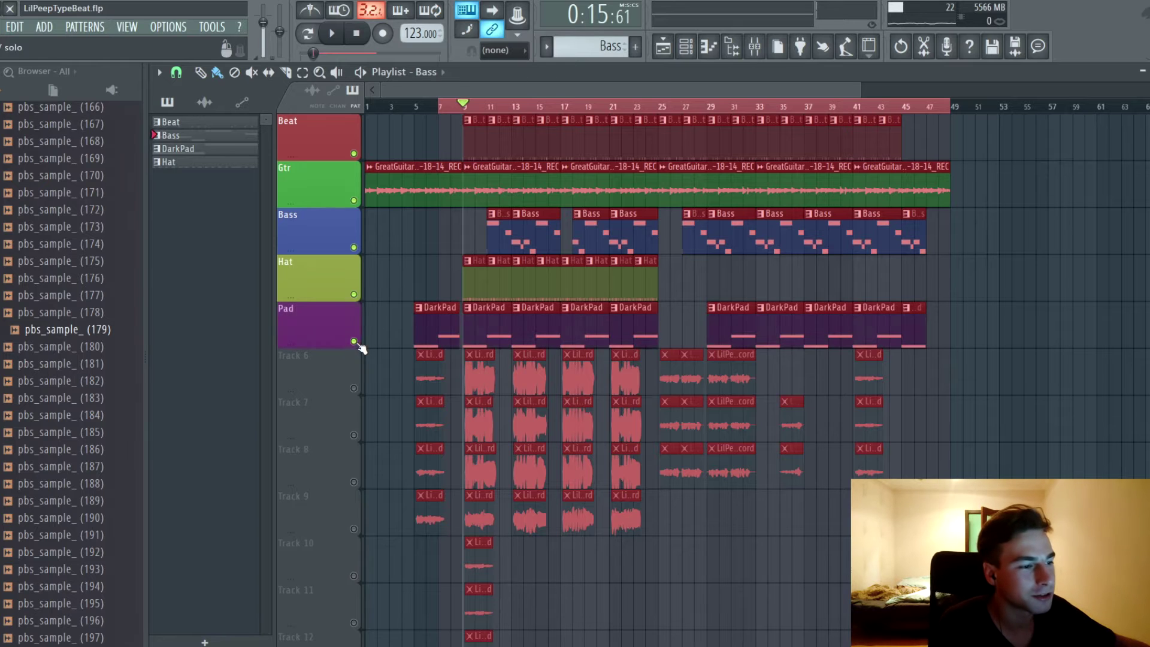
Step: Open the DarkPad pattern's DUNE 2 notes in the piano roll, play the pattern, and return to the playlist
double_click(498, 317)
click(687, 46)
drag(625, 91, 425, 87)
click(687, 46)
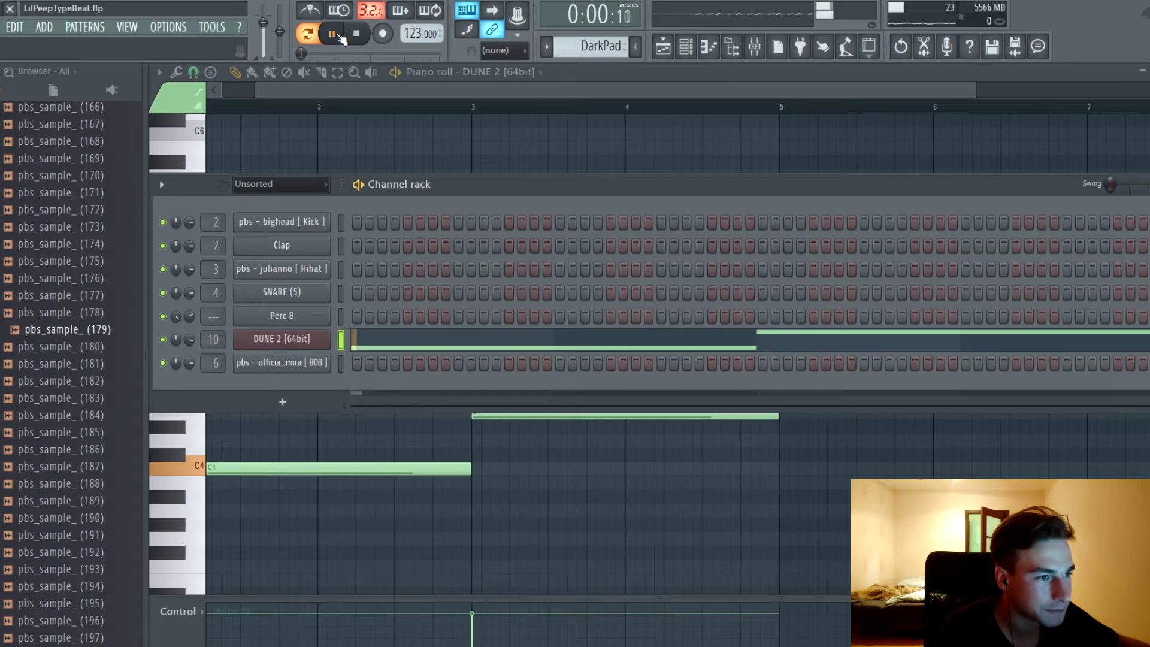
click(355, 342)
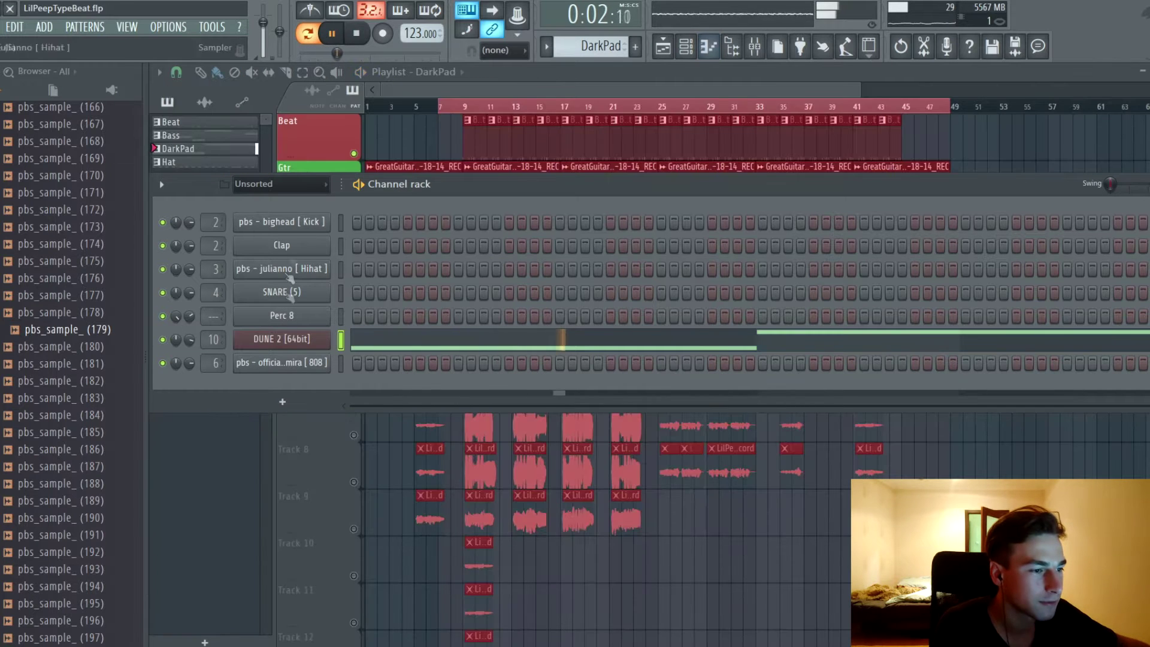
click(351, 344)
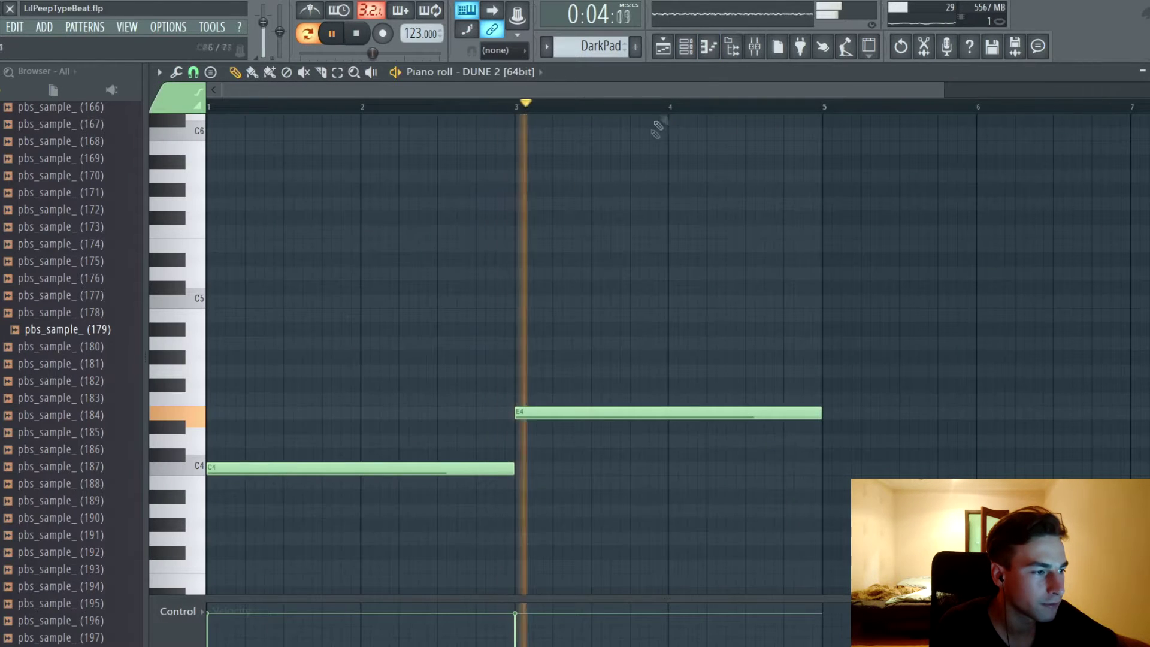
drag(663, 90, 518, 86)
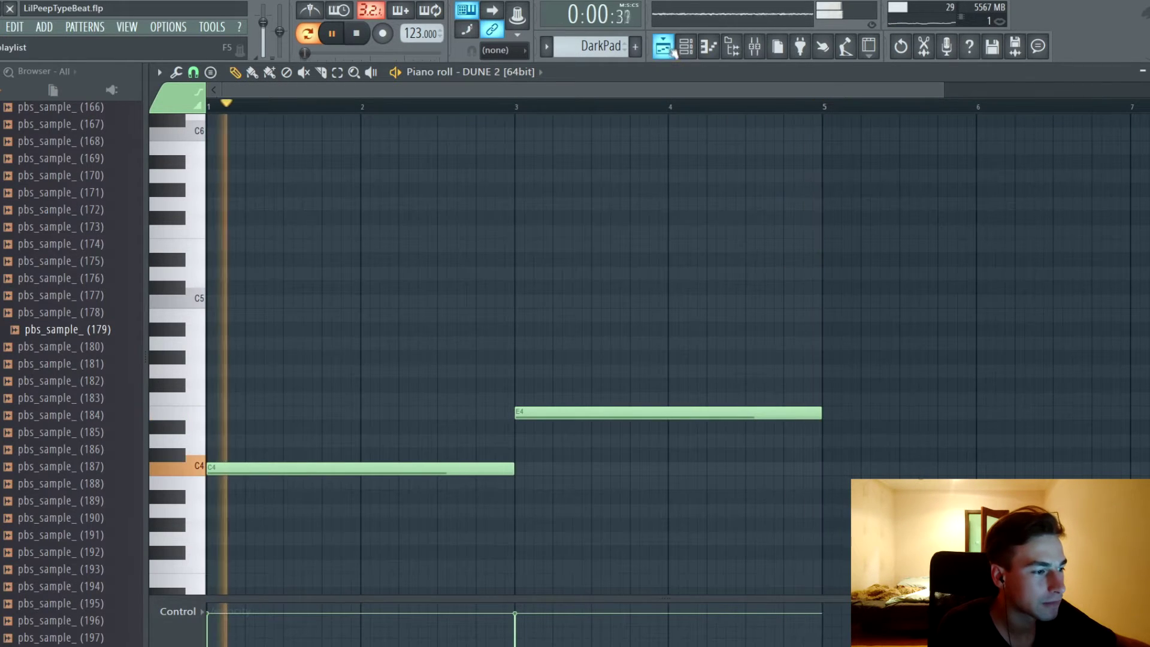
click(672, 48)
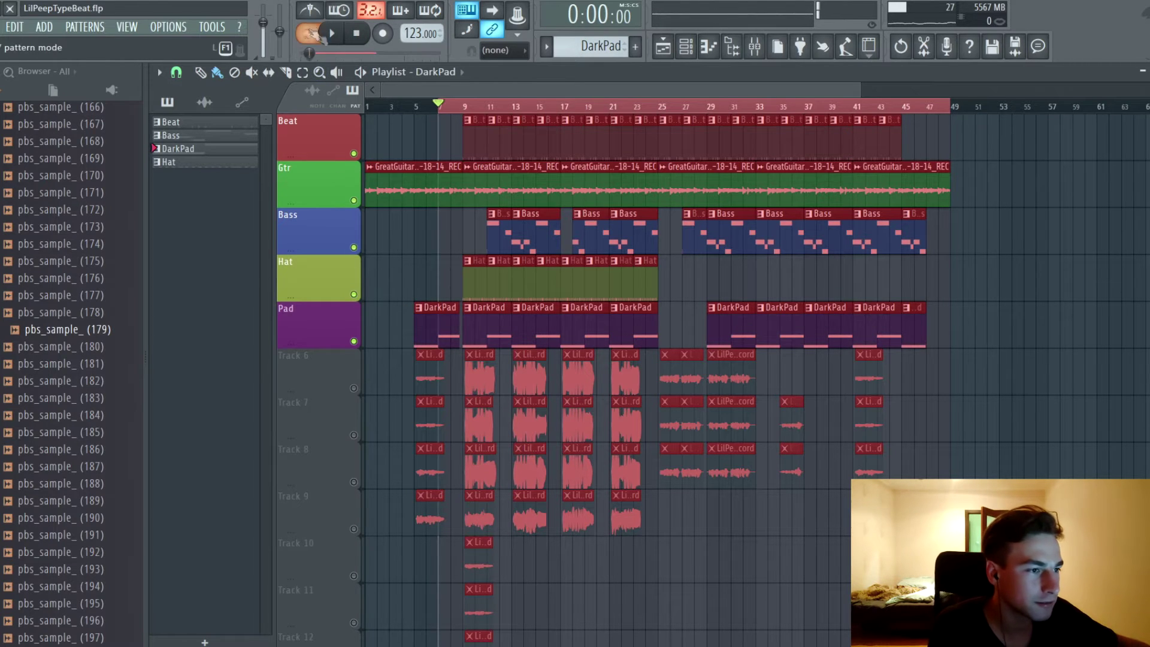
Step: Play the selected part of the song with all five instrument tracks together, and stop playback
click(332, 36)
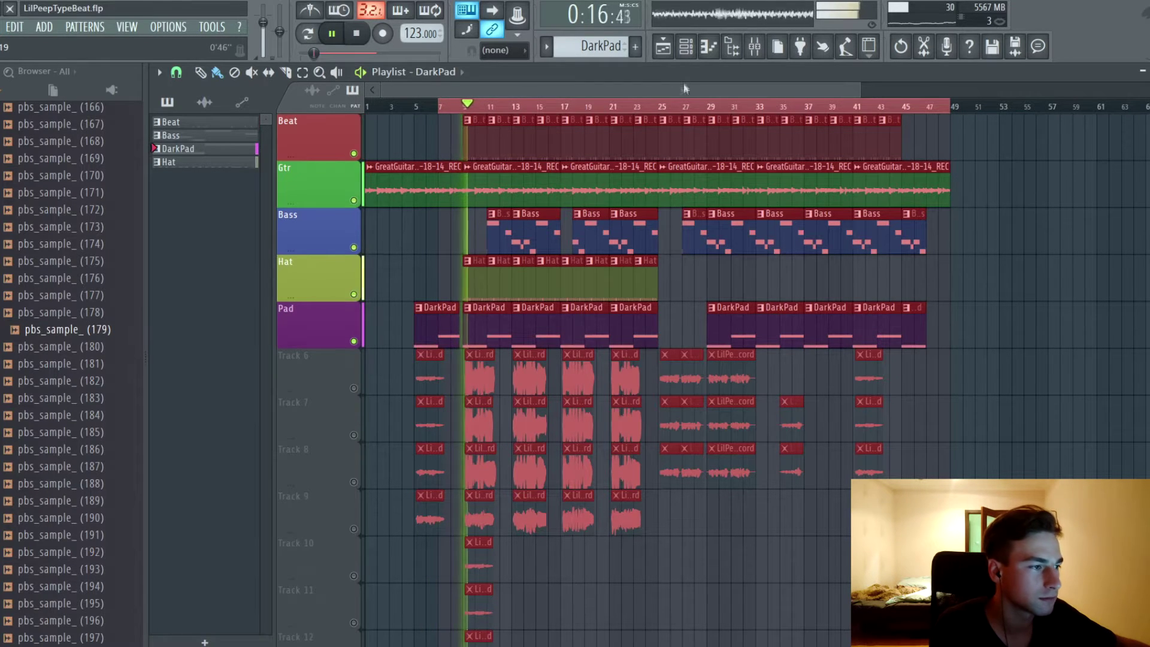
mouse_move(660, 89)
mouse_down()
mouse_move(678, 87)
mouse_move(646, 84)
mouse_up()
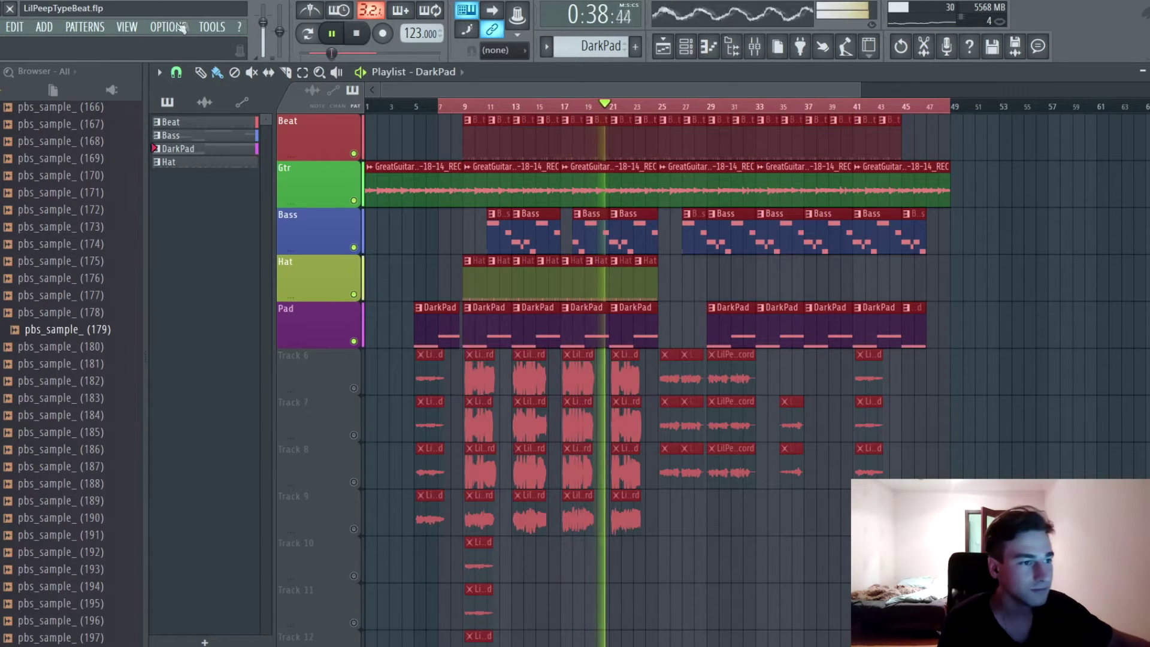
click(367, 34)
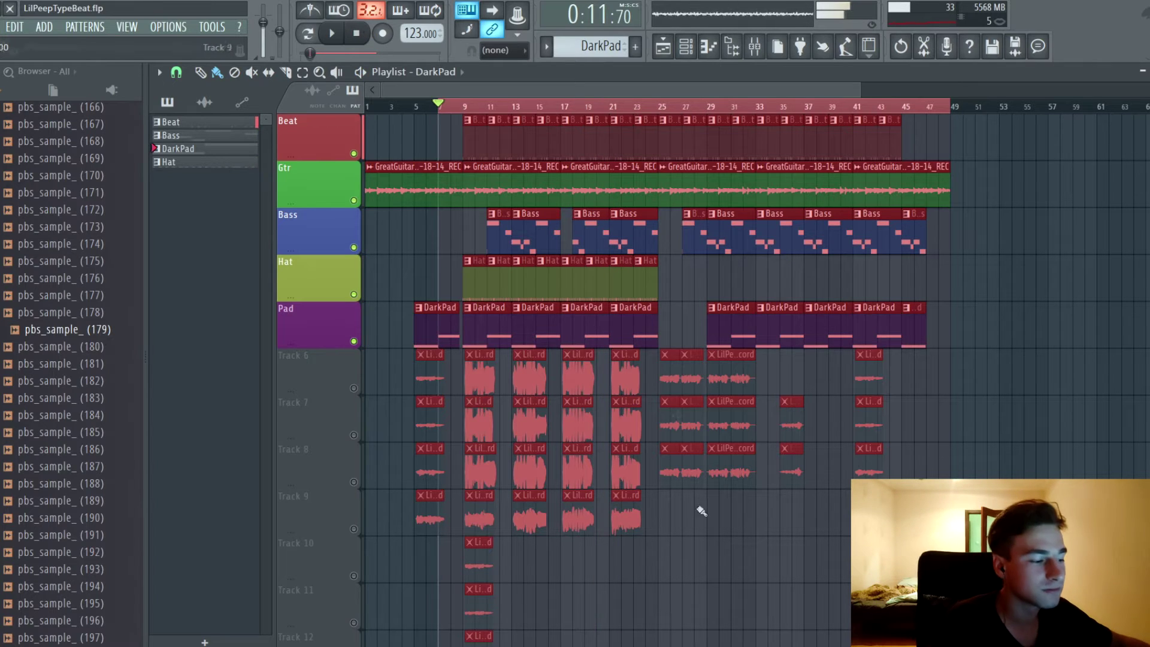